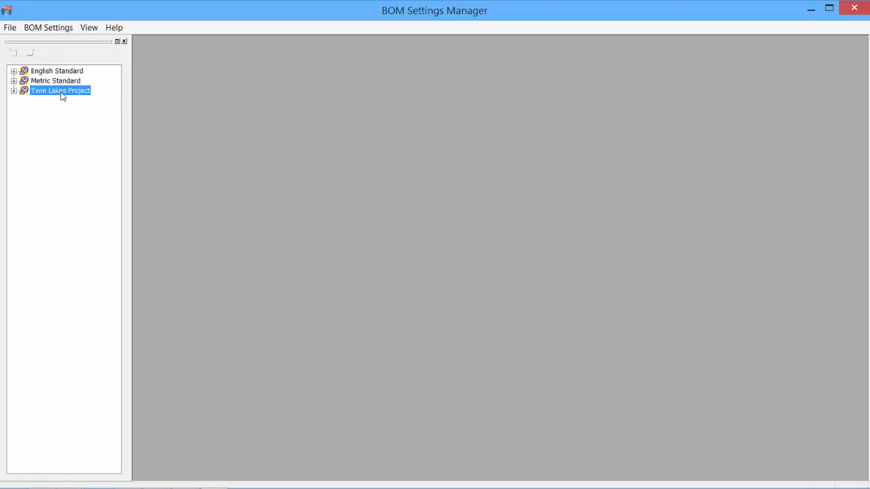
- Expand the three project standards and examine the ISOMETRIC, Lists, ORTHO and P&ID settings under English Standard
{"action": "left_click", "coordinate": [14, 71]}
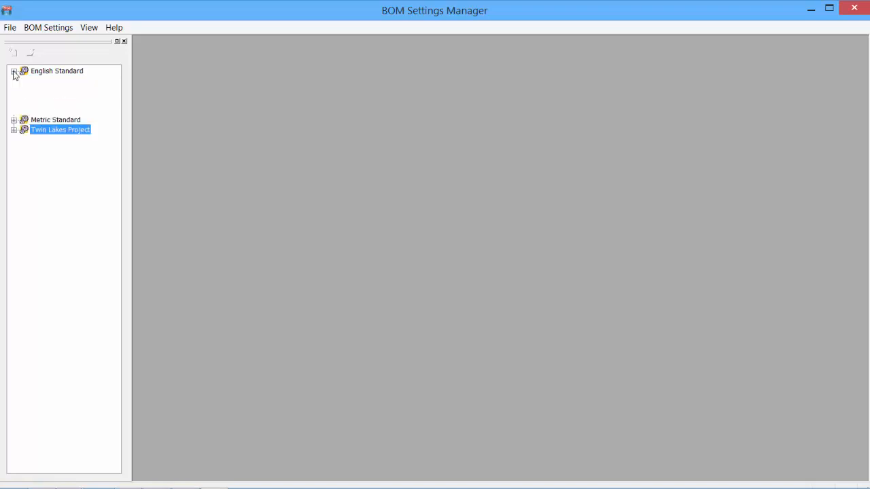
{"action": "left_click", "coordinate": [14, 119]}
{"action": "left_click", "coordinate": [14, 168]}
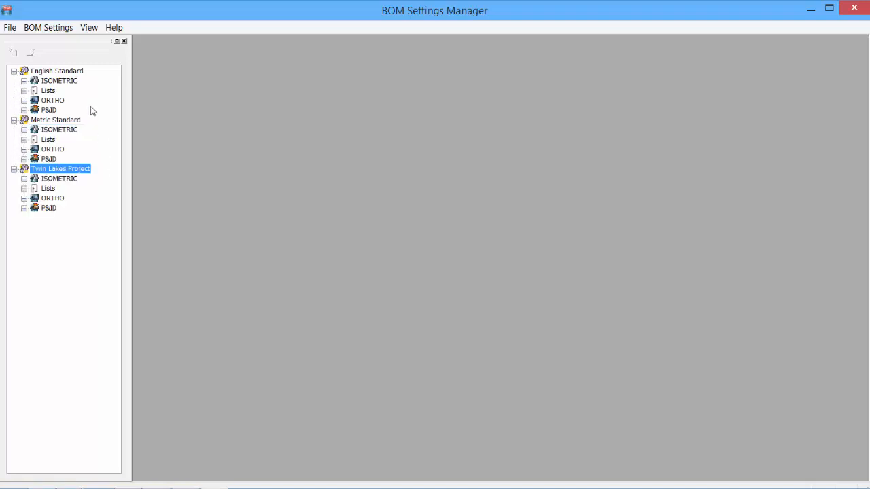
{"action": "left_click", "coordinate": [77, 81]}
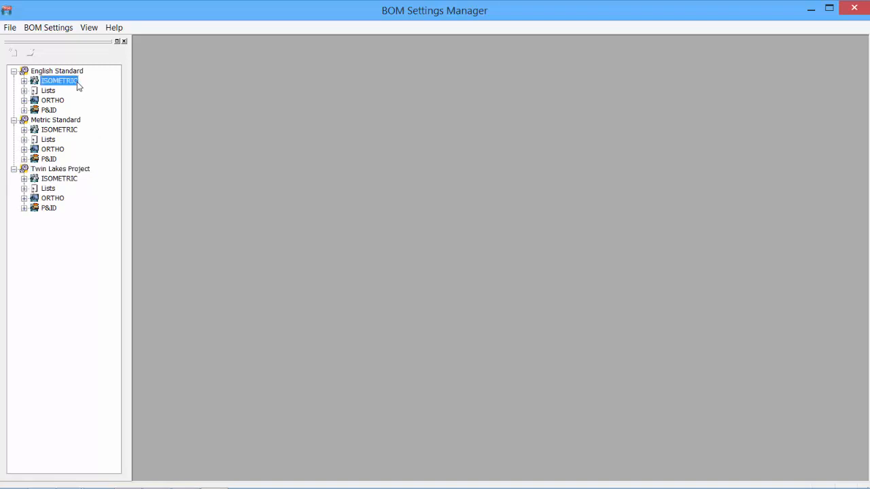
{"action": "double_click", "coordinate": [33, 80]}
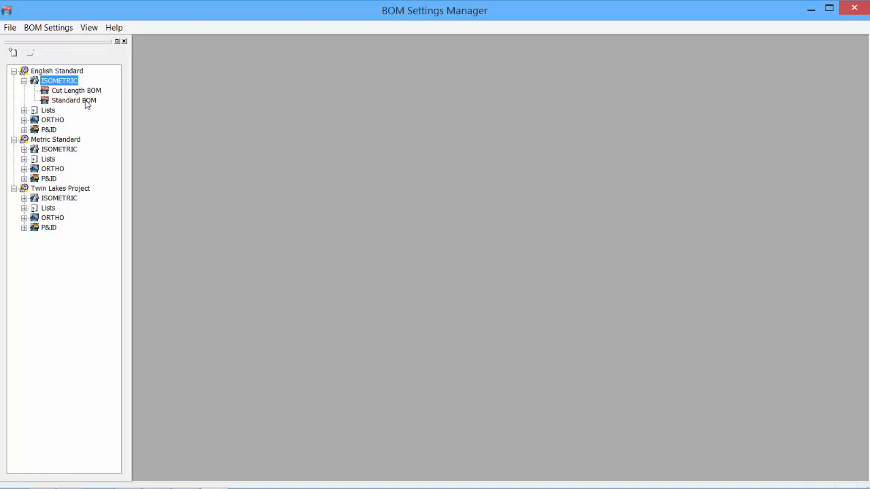
{"action": "left_click", "coordinate": [53, 121]}
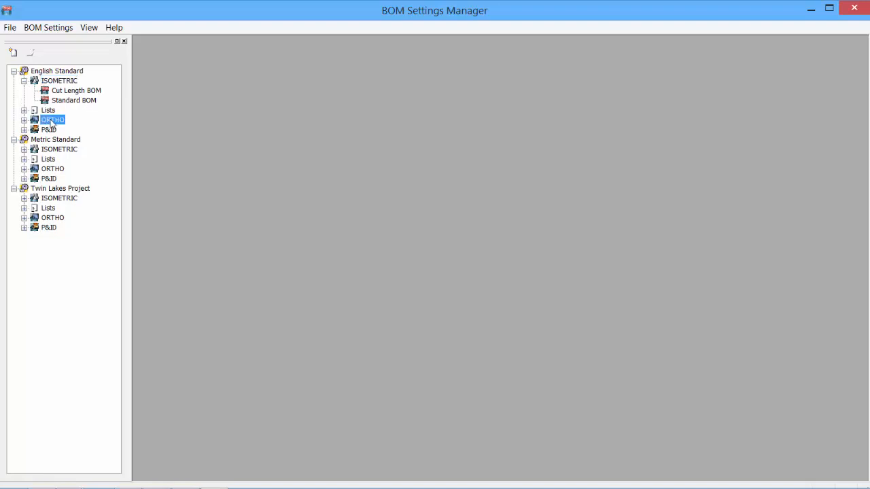
{"action": "left_click", "coordinate": [26, 121]}
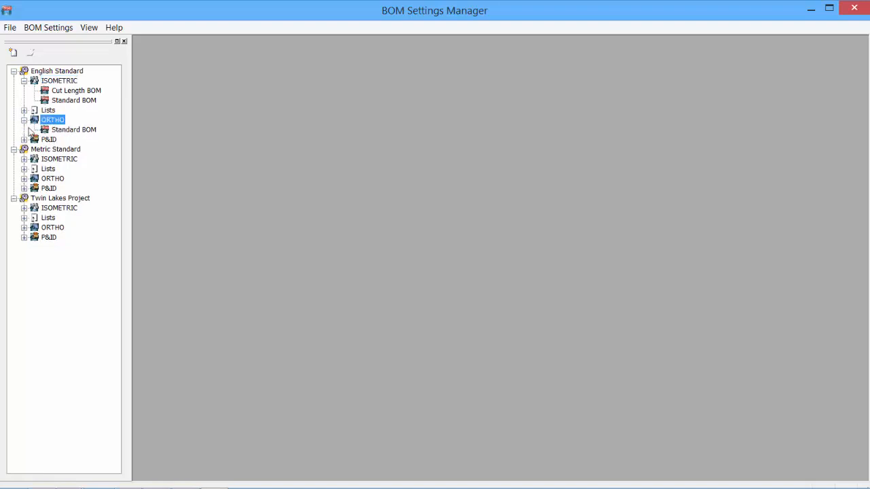
{"action": "left_click", "coordinate": [25, 139]}
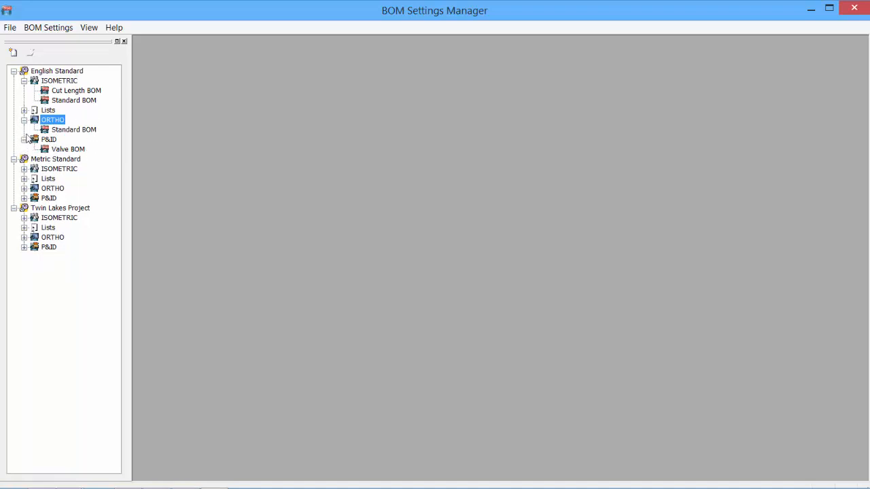
{"action": "left_click", "coordinate": [24, 110]}
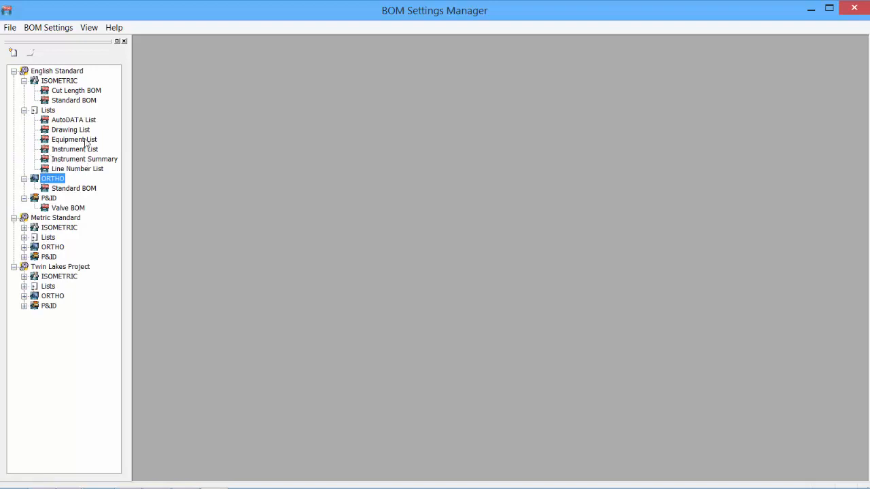
{"action": "left_click", "coordinate": [13, 71]}
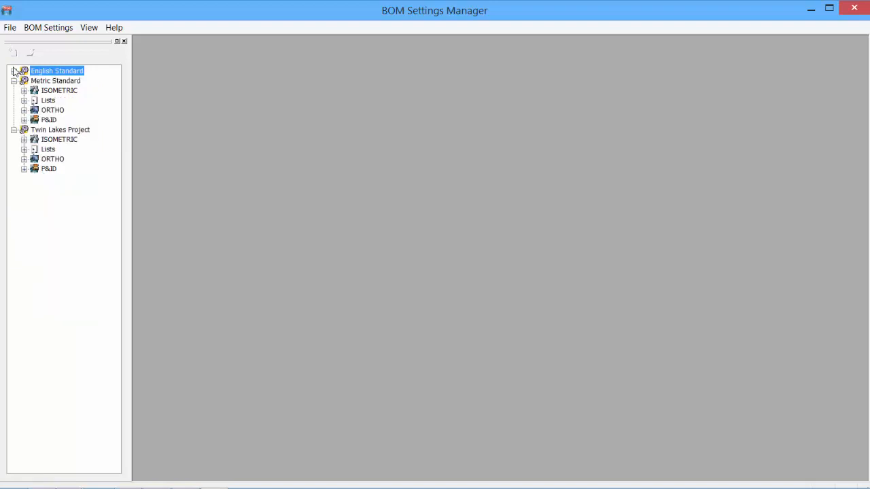
{"action": "left_click", "coordinate": [14, 81]}
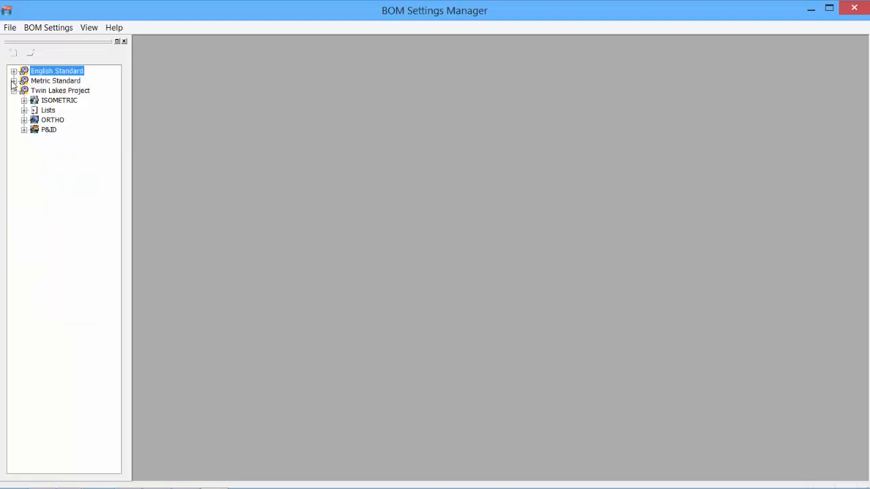
- Create a new BOM setting named TLP-ISO in the ISOMETRIC category of Twin Lakes Project
{"action": "left_click", "coordinate": [60, 91]}
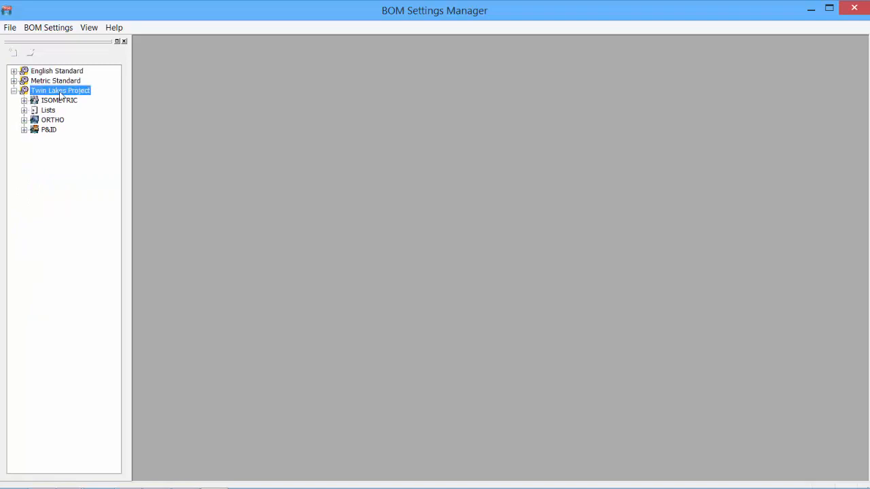
{"action": "left_click", "coordinate": [24, 100]}
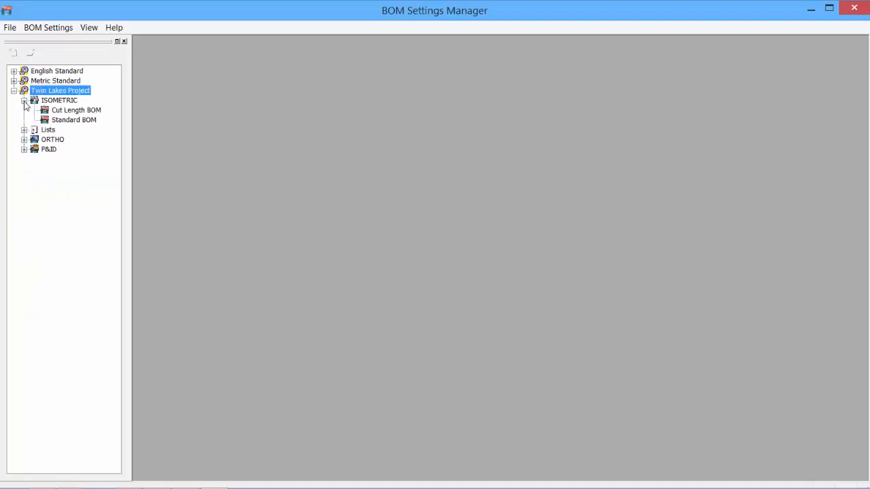
{"action": "left_click", "coordinate": [60, 101]}
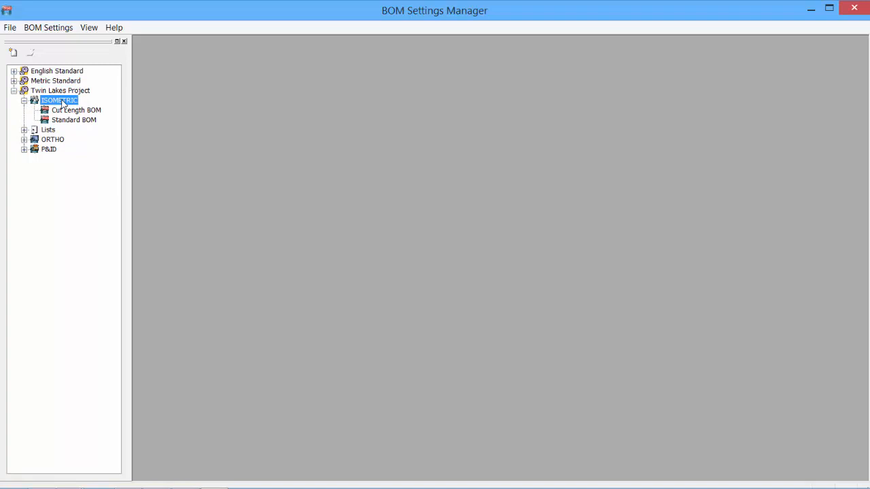
{"action": "right_click", "coordinate": [61, 101]}
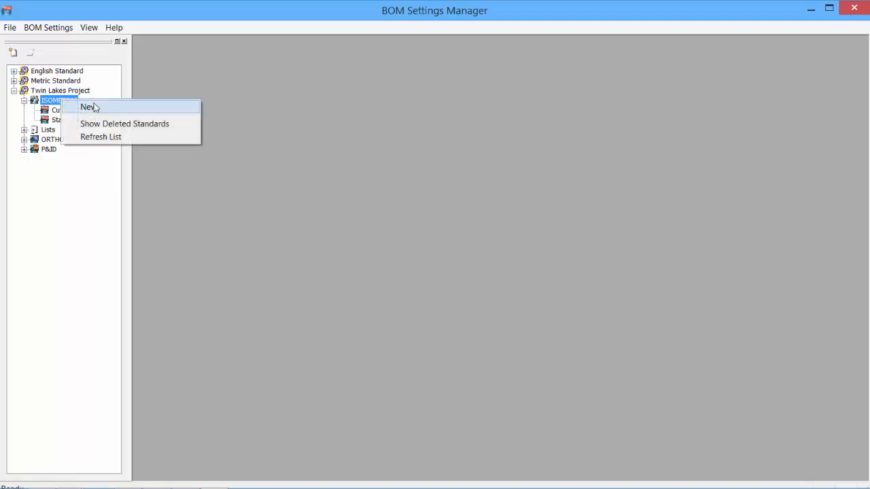
{"action": "left_click", "coordinate": [34, 29]}
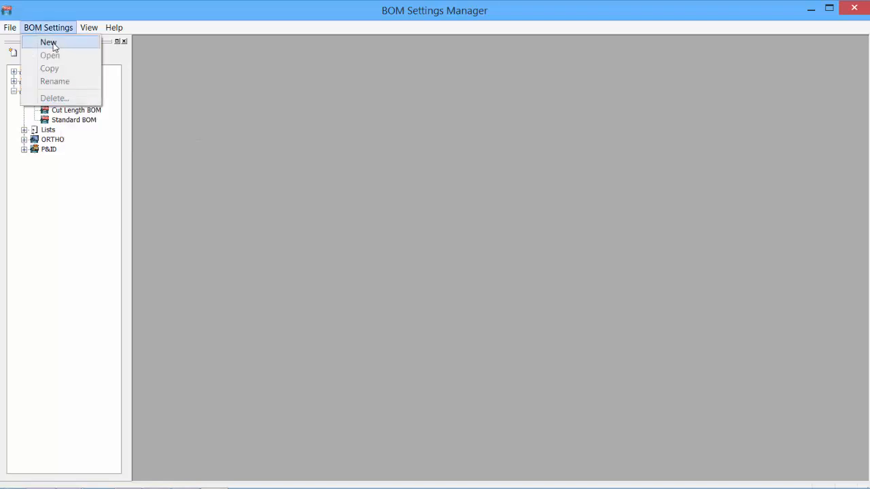
{"action": "right_click", "coordinate": [68, 100]}
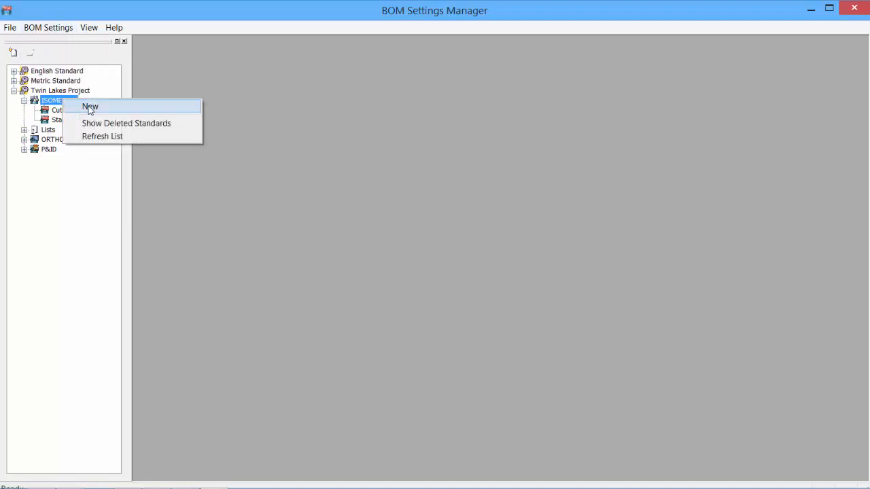
{"action": "left_click", "coordinate": [88, 107]}
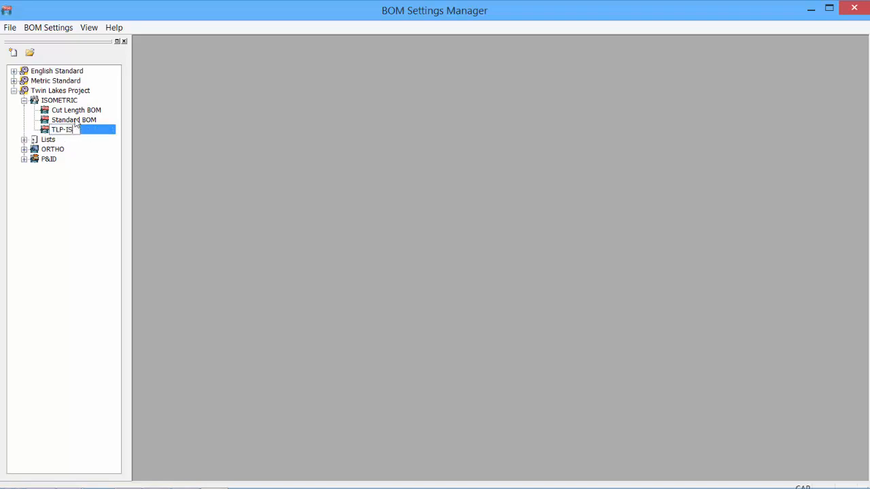
{"action": "type", "text": "O"}
{"action": "key", "text": "Return"}
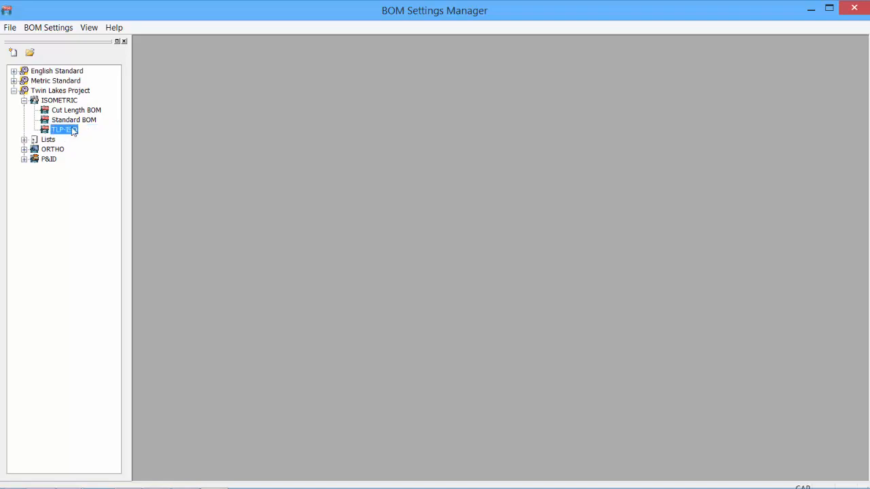
- Try moving TLP-ISO into the P&ID and ORTHO categories, and return it to ISOMETRIC
{"action": "right_click", "coordinate": [70, 127]}
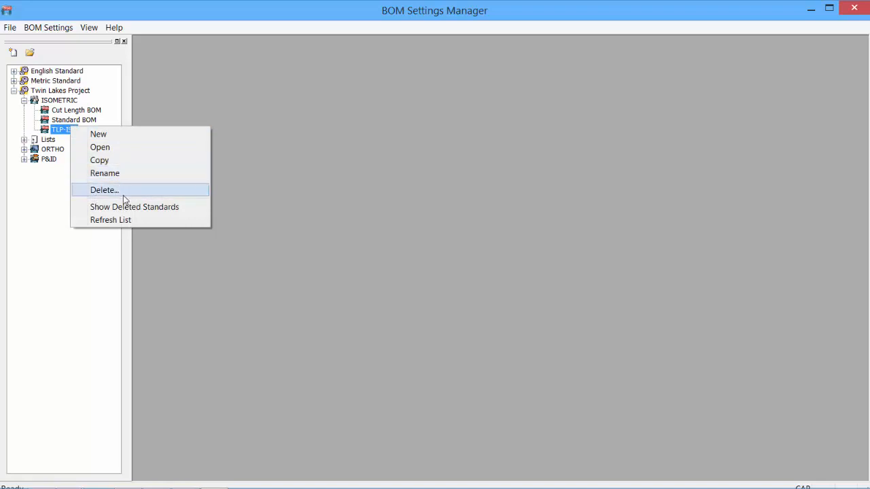
{"action": "left_click", "coordinate": [57, 133]}
{"action": "left_click_drag", "start_coordinate": [60, 130], "coordinate": [55, 161]}
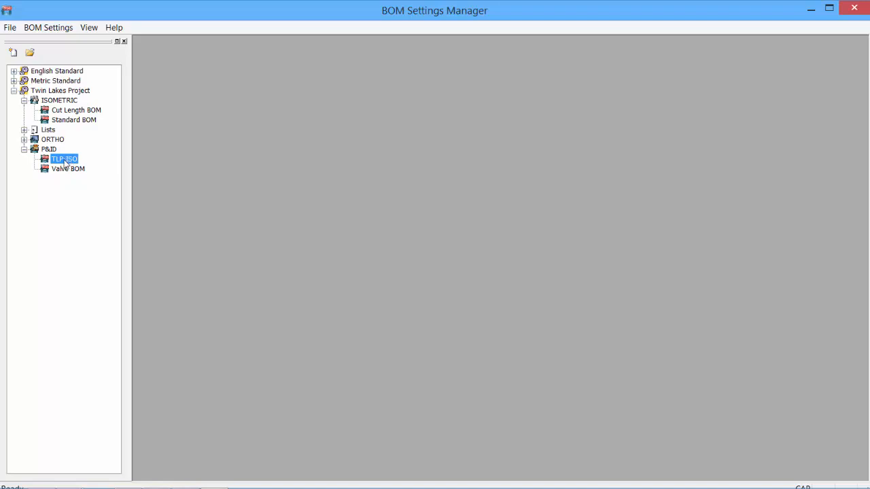
{"action": "left_click_drag", "start_coordinate": [64, 163], "coordinate": [53, 139]}
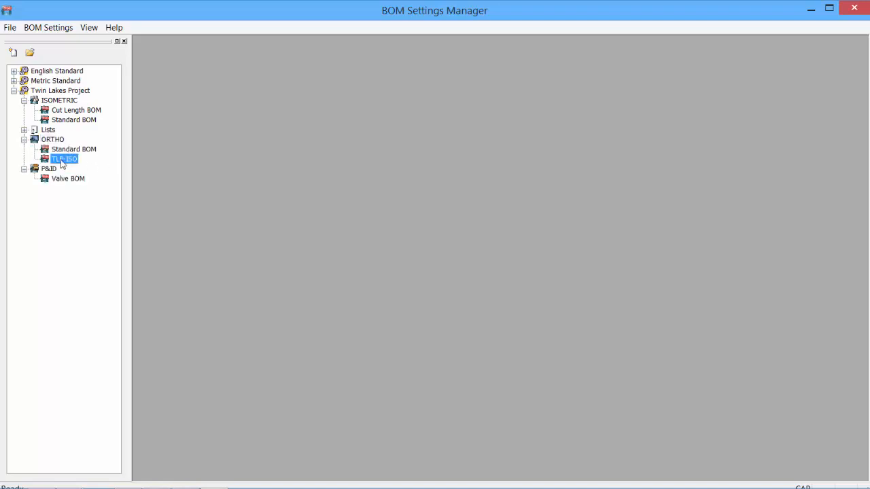
{"action": "left_click", "coordinate": [65, 148]}
{"action": "left_click", "coordinate": [69, 120]}
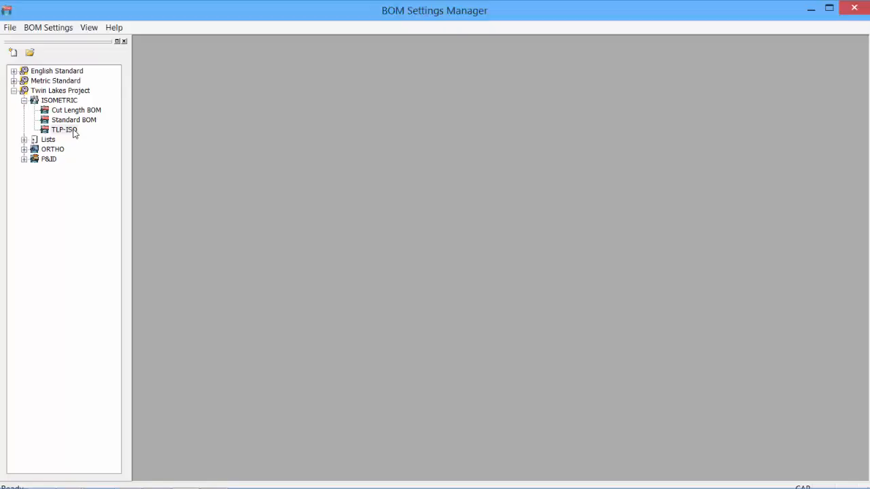
- Open the TLP-ISO setting and expand its Pipe, Flanges, Weld Fittings, and Screwed and Socket Weld Fittings groups
{"action": "left_click", "coordinate": [68, 130]}
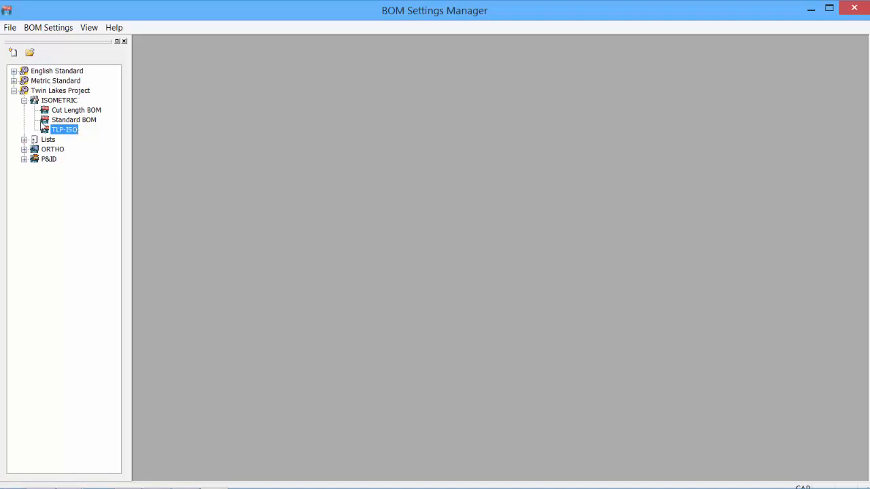
{"action": "double_click", "coordinate": [66, 131]}
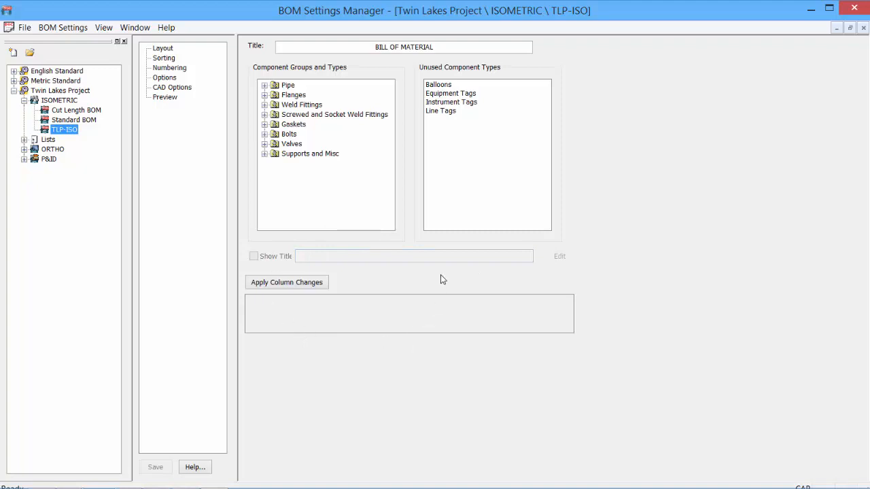
{"action": "left_click", "coordinate": [264, 85]}
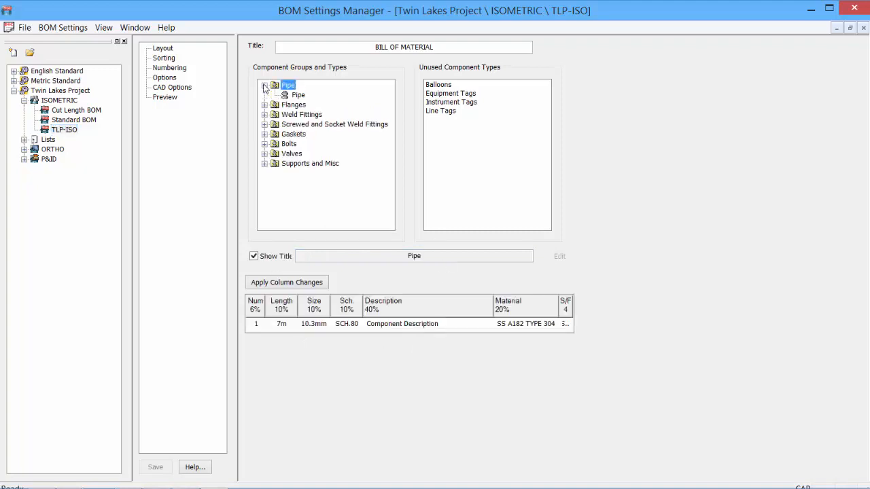
{"action": "left_click", "coordinate": [265, 105]}
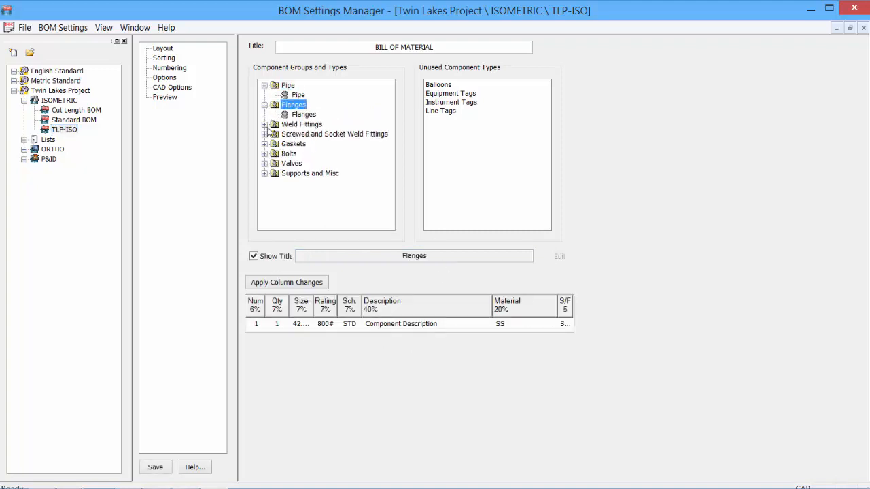
{"action": "left_click", "coordinate": [265, 124]}
{"action": "left_click", "coordinate": [264, 144]}
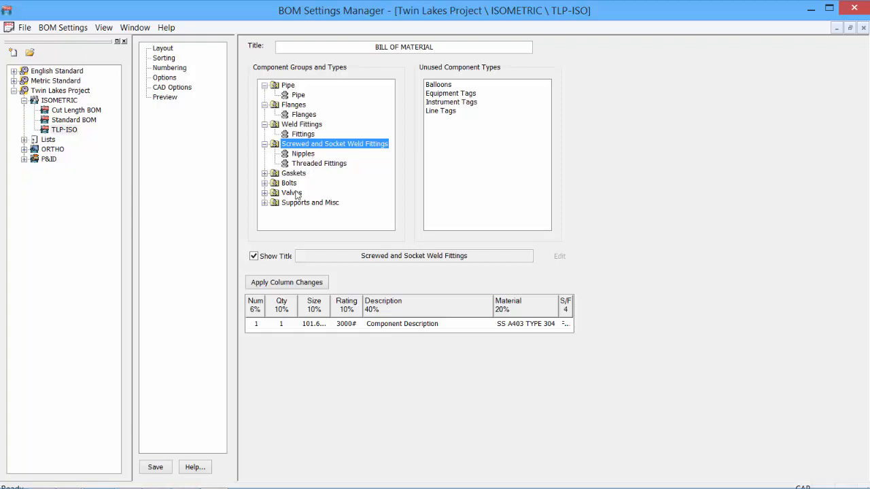
- Resize the Pipe layout columns to 9% for Size, 11% for Sch. and 39% for Description, and apply the changes
{"action": "left_click", "coordinate": [299, 95]}
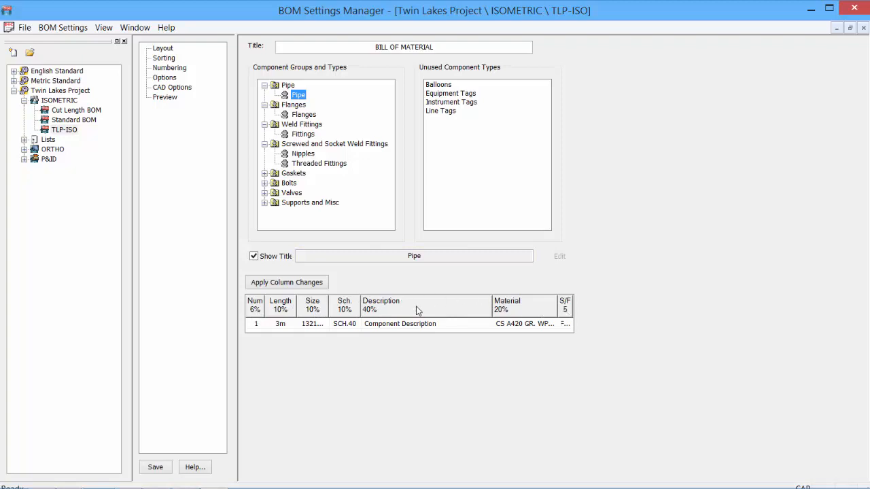
{"action": "left_click_drag", "start_coordinate": [360, 306], "coordinate": [326, 305]}
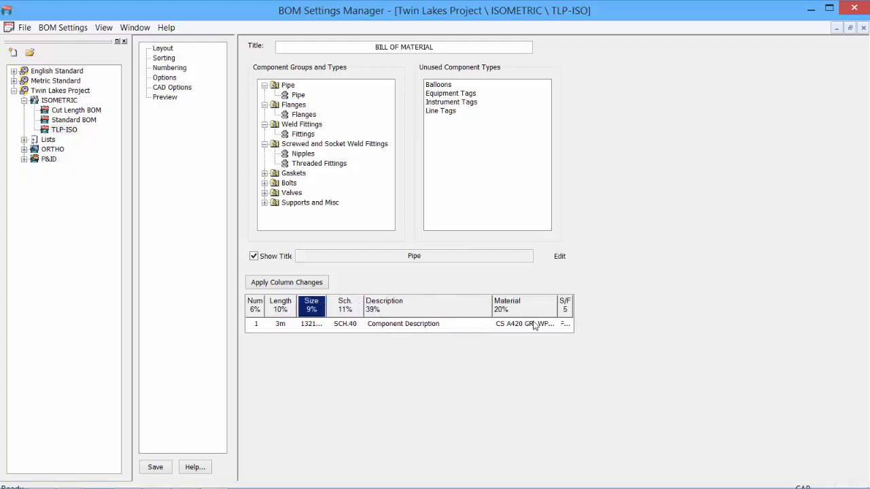
{"action": "left_click", "coordinate": [283, 285]}
- Insert a Part Number column before Description in the Pipe layout and widen it to 14%
{"action": "left_click", "coordinate": [461, 312]}
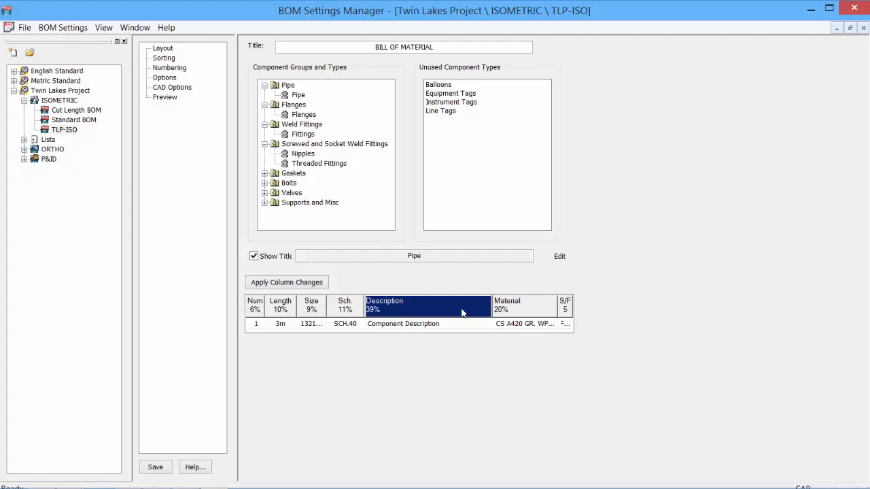
{"action": "right_click", "coordinate": [420, 311]}
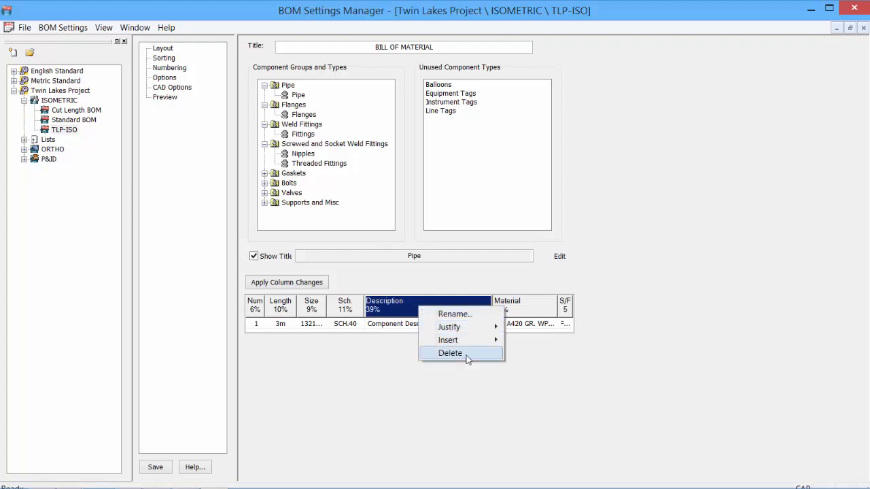
{"action": "mouse_move", "coordinate": [471, 345]}
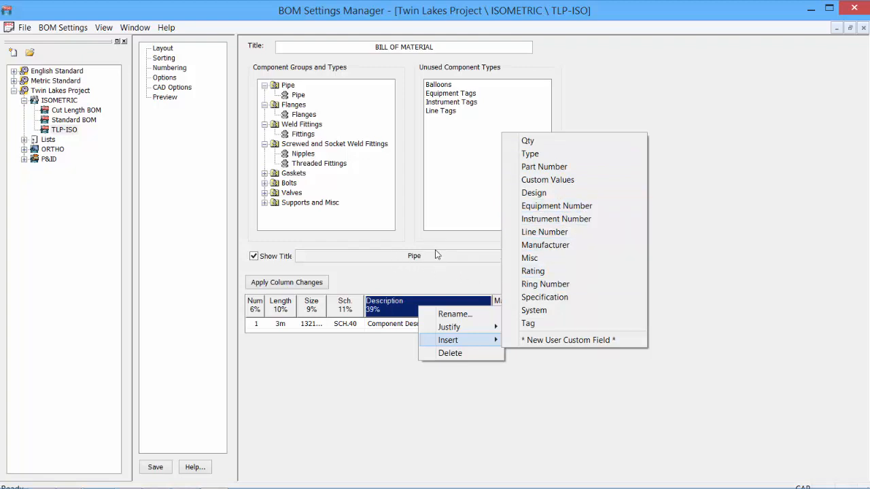
{"action": "left_click", "coordinate": [541, 276]}
{"action": "right_click", "coordinate": [423, 298]}
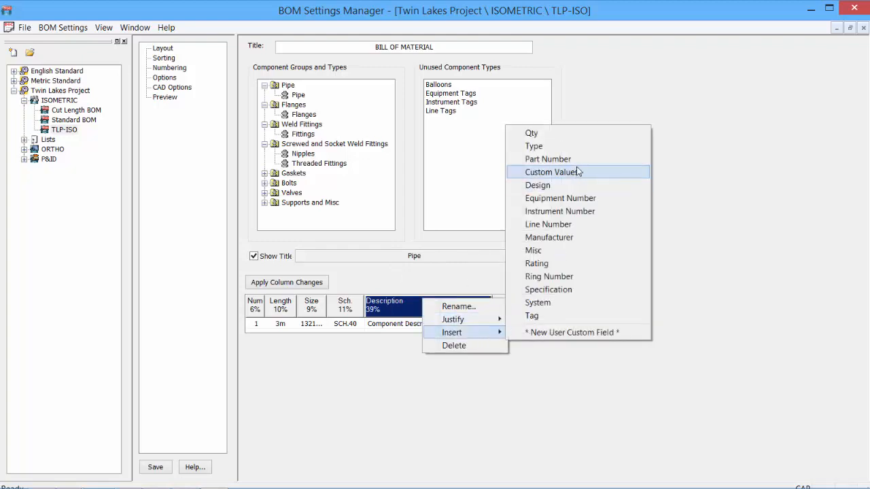
{"action": "left_click", "coordinate": [580, 163]}
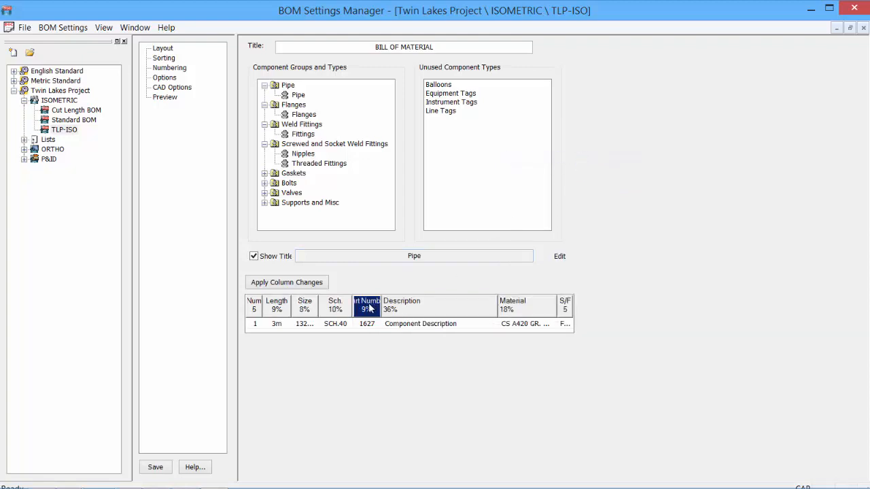
{"action": "left_click_drag", "start_coordinate": [371, 309], "coordinate": [398, 307]}
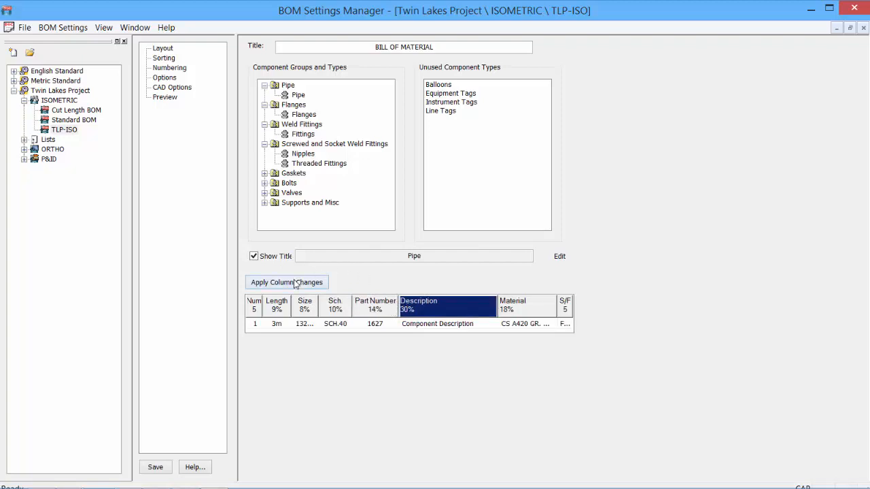
- Move Part Number up the TLP-ISO field sort order to sit directly after Size and above Rating
{"action": "left_click", "coordinate": [163, 58]}
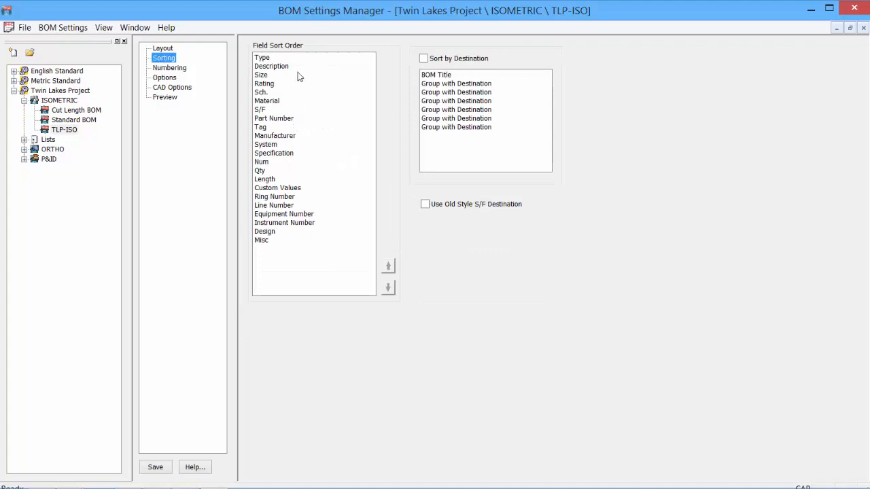
{"action": "left_click", "coordinate": [279, 121]}
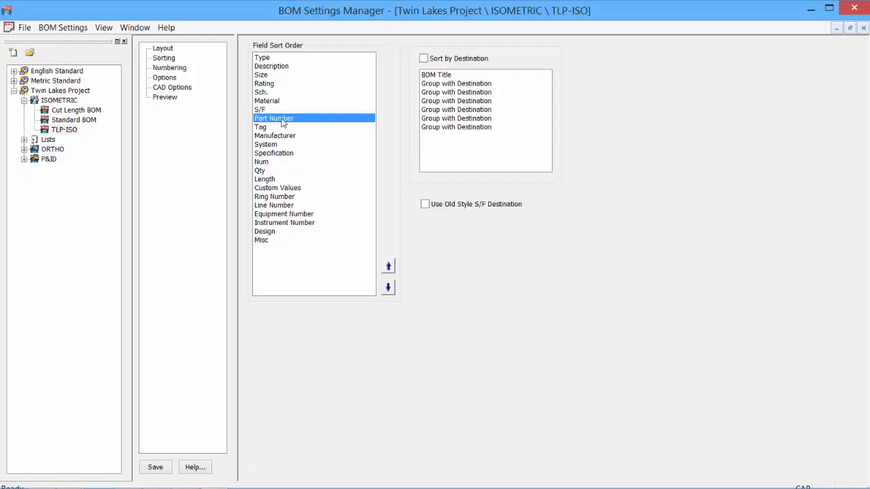
{"action": "left_click", "coordinate": [388, 267]}
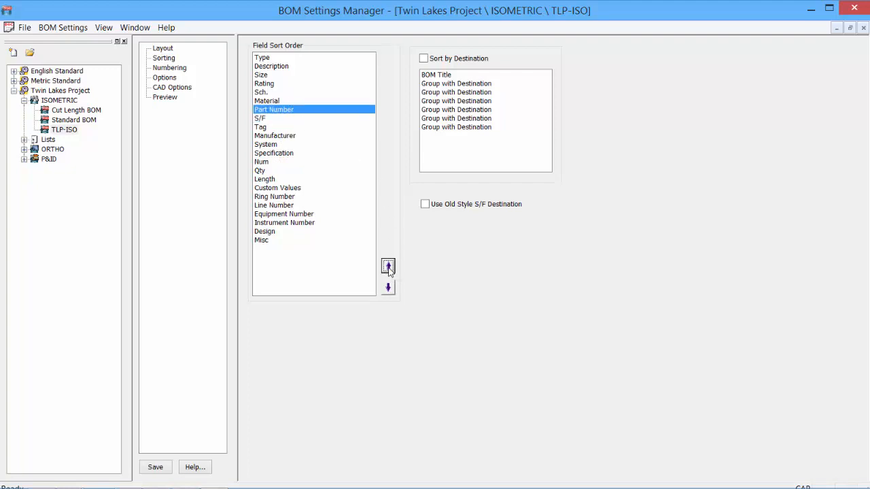
{"action": "left_click", "coordinate": [388, 267]}
{"action": "left_click", "coordinate": [388, 267]}
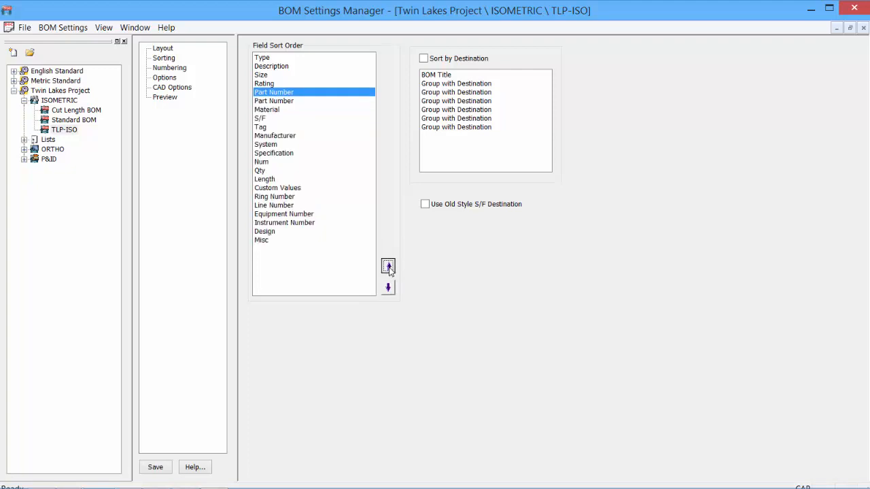
{"action": "left_click", "coordinate": [388, 267]}
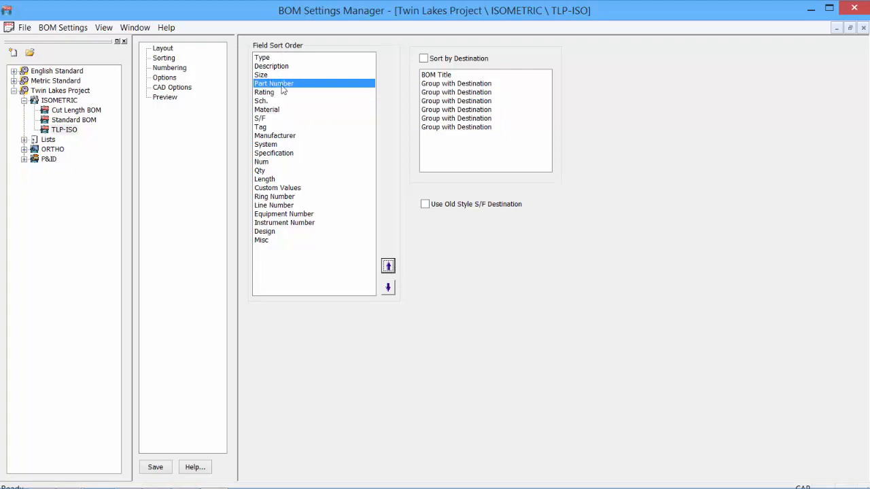
- Try a Round to value of 5 and a Min. Offset of 2 for item numbering, and return both to 1
{"action": "left_click", "coordinate": [166, 67]}
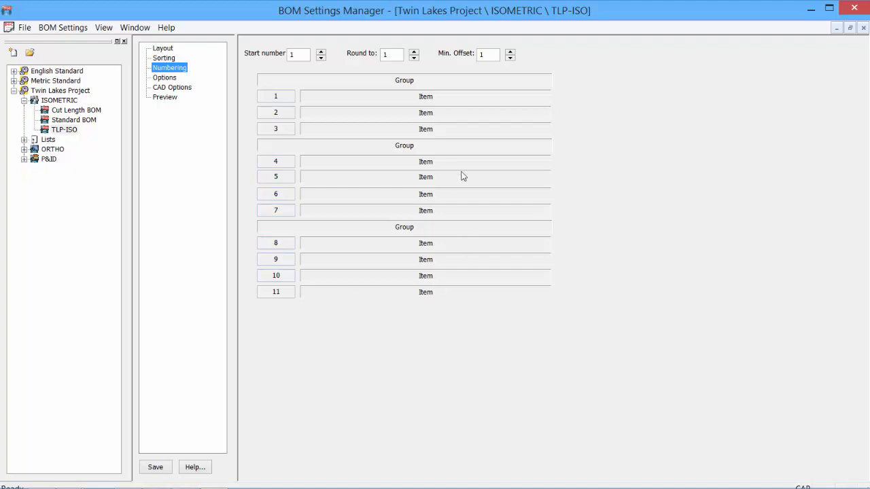
{"action": "double_click", "coordinate": [385, 55]}
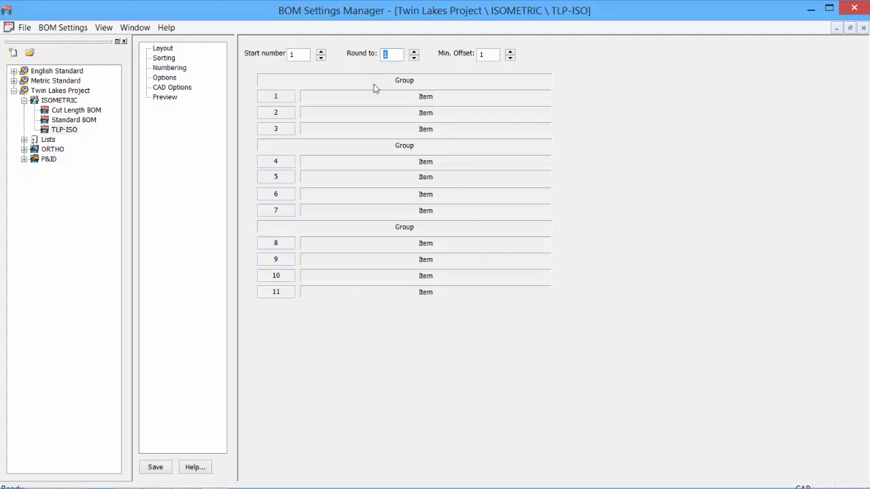
{"action": "type", "text": "5"}
{"action": "key", "text": "BackSpace"}
{"action": "type", "text": "1"}
{"action": "left_click_drag", "start_coordinate": [488, 54], "coordinate": [460, 55]}
{"action": "type", "text": "2"}
{"action": "key", "text": "BackSpace"}
{"action": "type", "text": "1"}
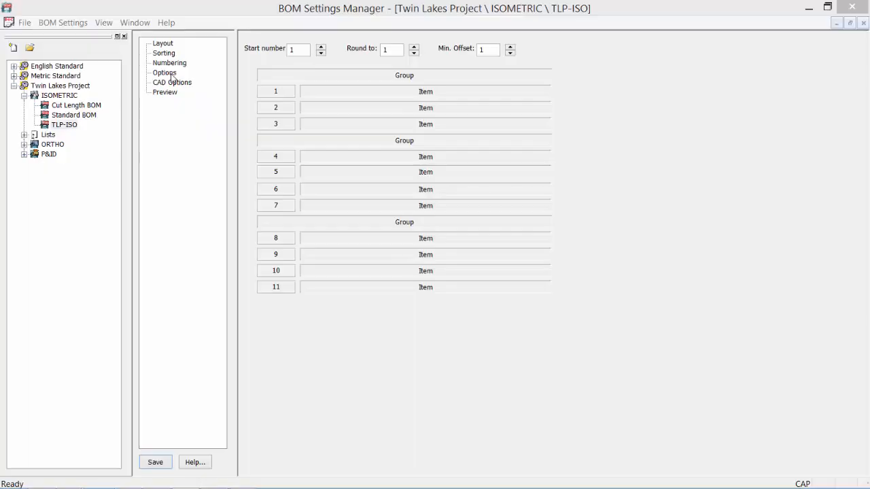
- Try the Total Length option for linear component lengths, and return to Cut Length
{"action": "left_click", "coordinate": [166, 72]}
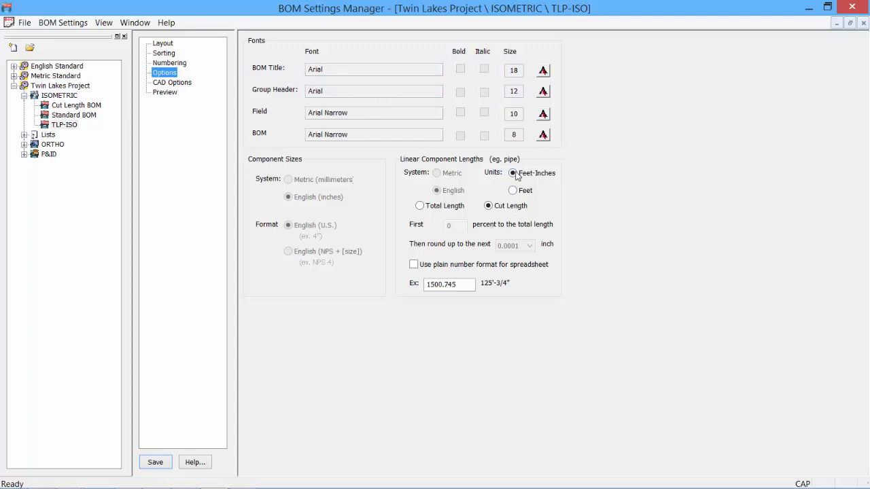
{"action": "left_click", "coordinate": [419, 206]}
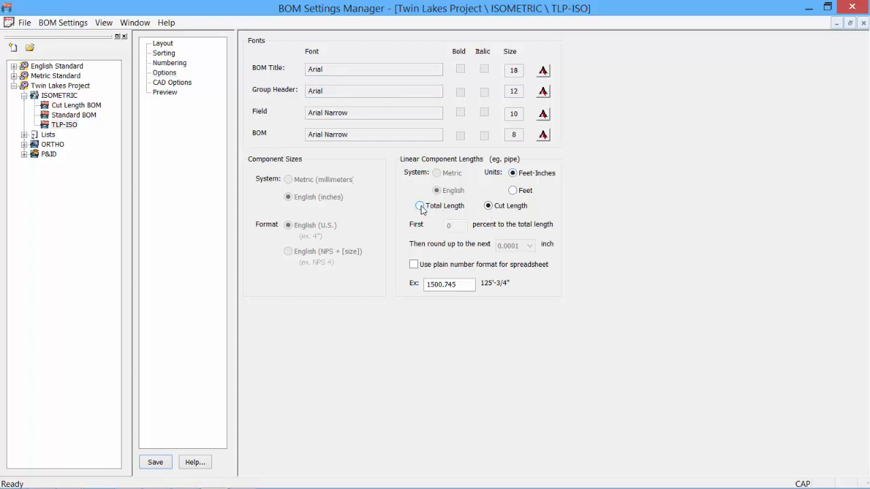
{"action": "left_click", "coordinate": [487, 207]}
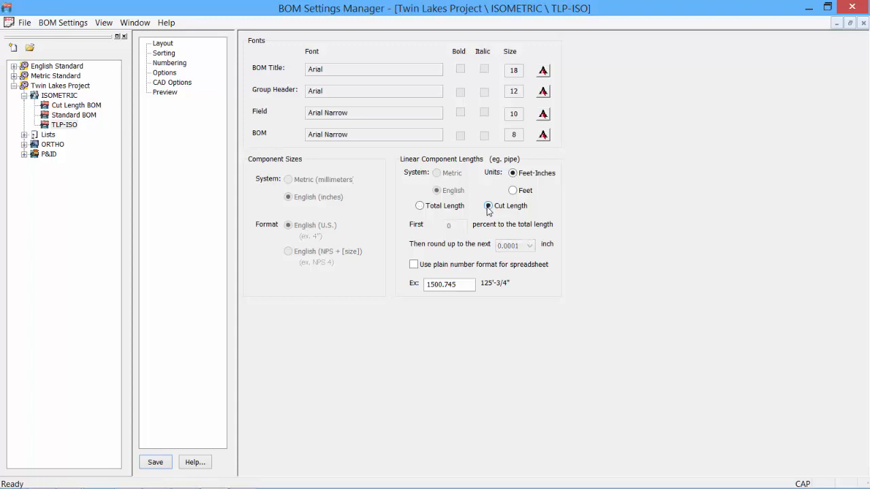
{"action": "left_click", "coordinate": [421, 206]}
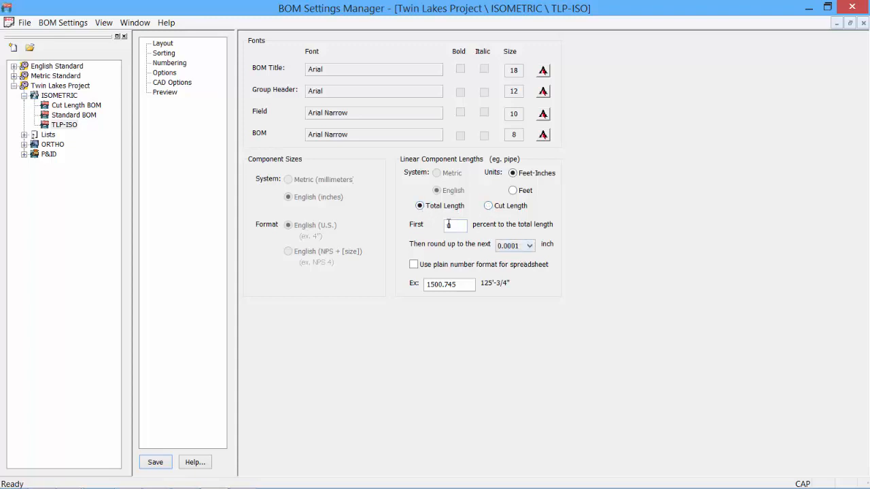
{"action": "left_click", "coordinate": [488, 206]}
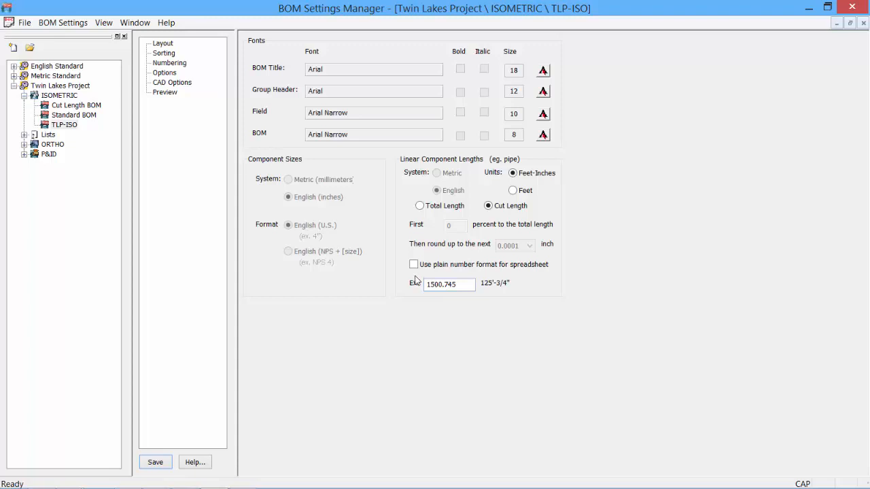
- Review the TLP-ISO CAD options for BOM size and column direction, and preview the complete bill of material
{"action": "left_click", "coordinate": [165, 84]}
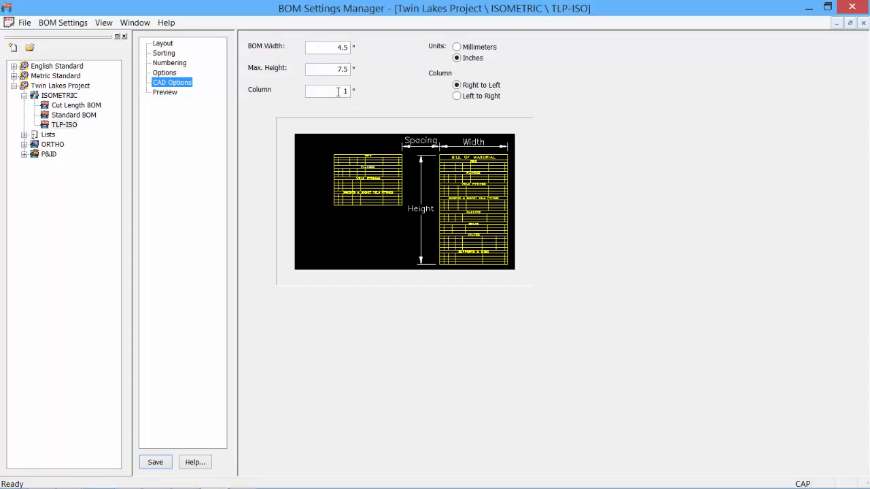
{"action": "left_click", "coordinate": [164, 93]}
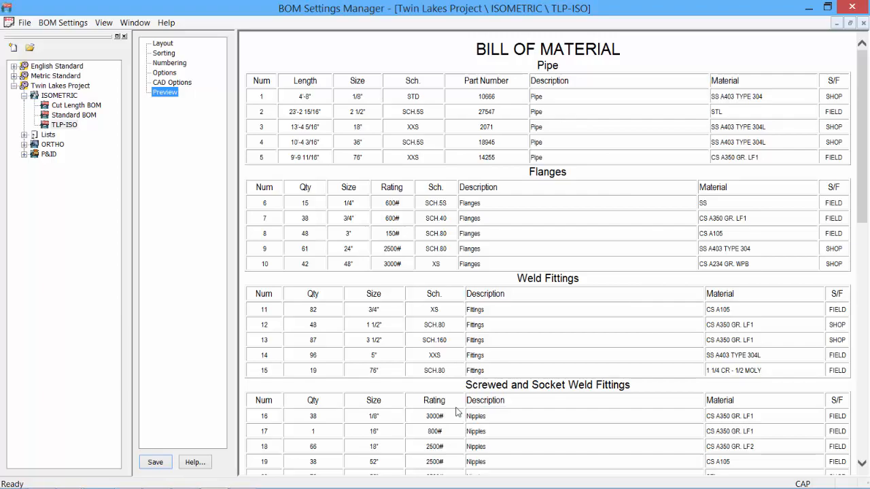
- Switch to AutoCAD and run the BOM Generator on drawing TLP-I-M5-PT1, keeping line PL-103-4" and component sizes 3" and 4" in the filters
{"action": "left_click", "coordinate": [243, 481]}
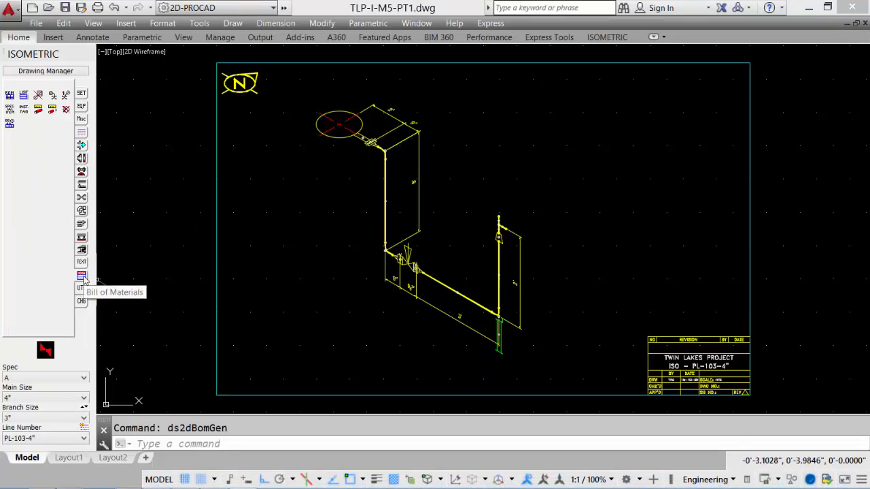
{"action": "left_click", "coordinate": [10, 96]}
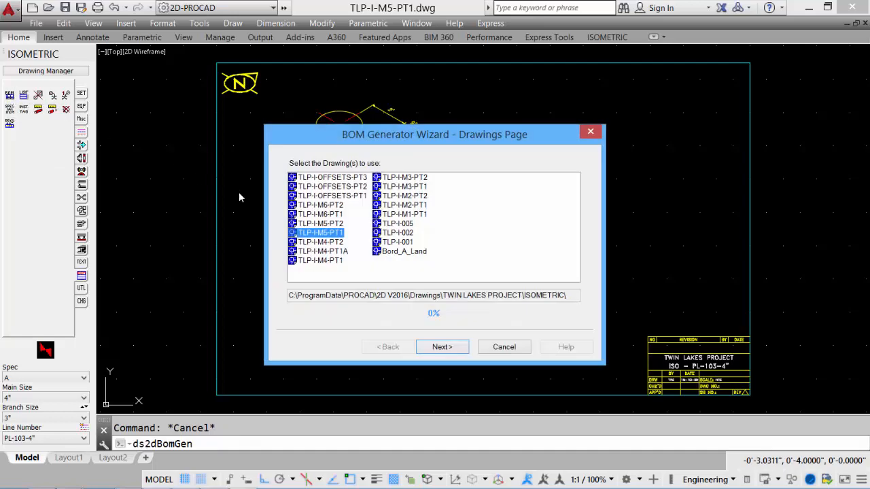
{"action": "left_click", "coordinate": [441, 347]}
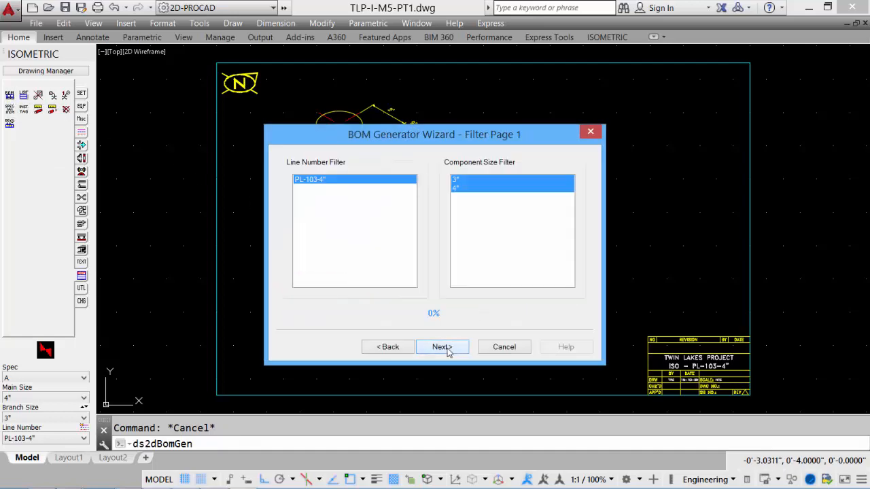
{"action": "left_click", "coordinate": [441, 347]}
{"action": "left_click", "coordinate": [442, 347]}
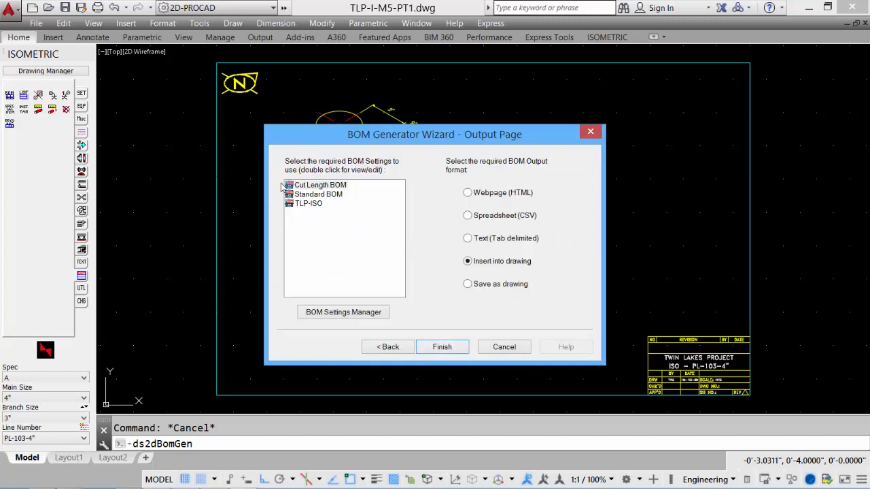
- Generate the BOM with the TLP-ISO setting and insert it at the drawing border's upper-right corner without adding balloons
{"action": "left_click", "coordinate": [313, 205]}
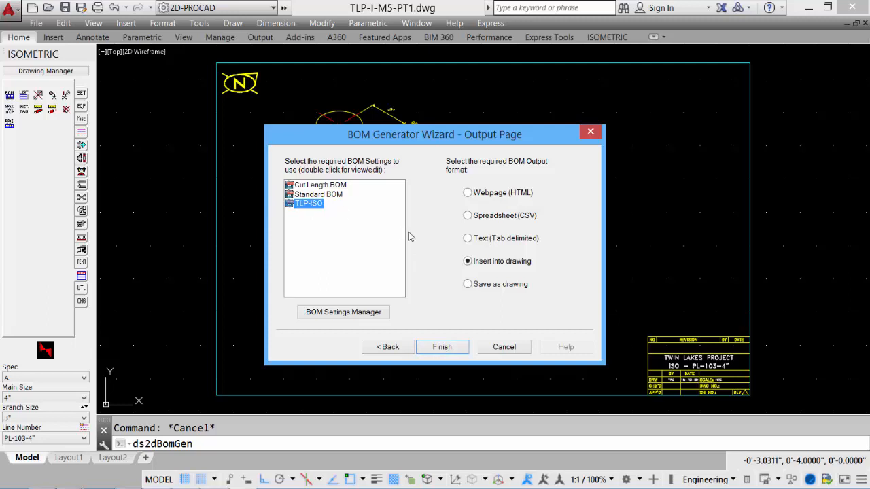
{"action": "left_click", "coordinate": [442, 347]}
{"action": "left_click", "coordinate": [750, 62]}
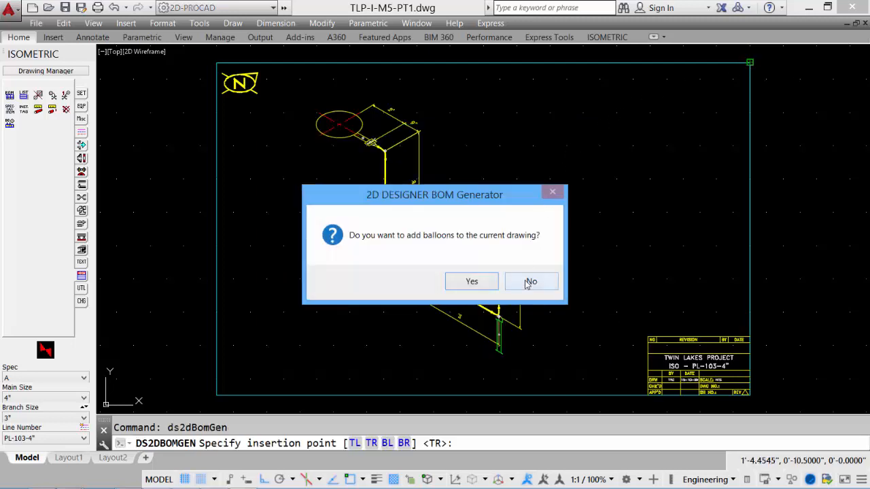
{"action": "left_click", "coordinate": [530, 281]}
{"action": "scroll", "coordinate": [673, 102], "scroll_direction": "up", "scroll_amount": 2}
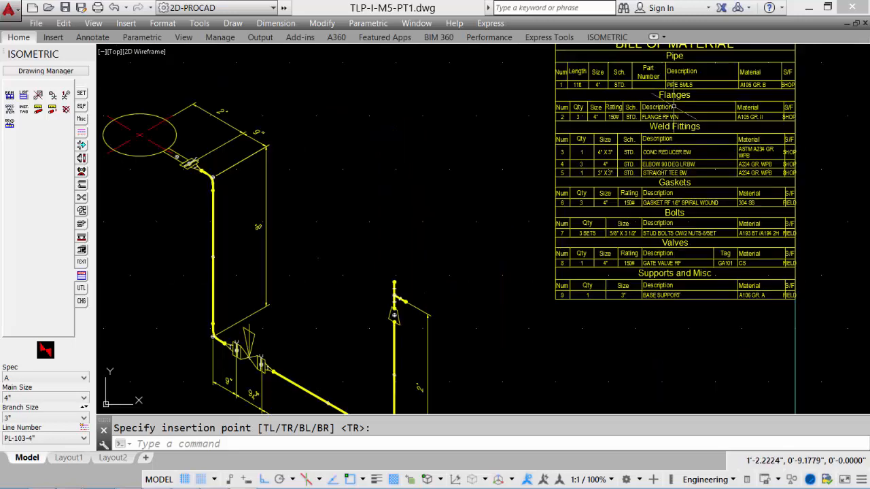
{"action": "middle_click_drag", "start_coordinate": [672, 107], "coordinate": [512, 155]}
{"action": "scroll", "coordinate": [496, 142], "scroll_direction": "up", "scroll_amount": 2}
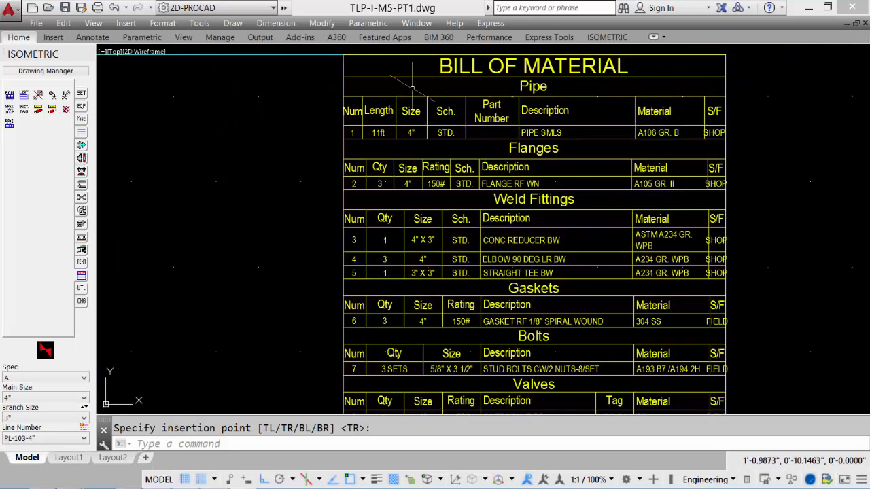